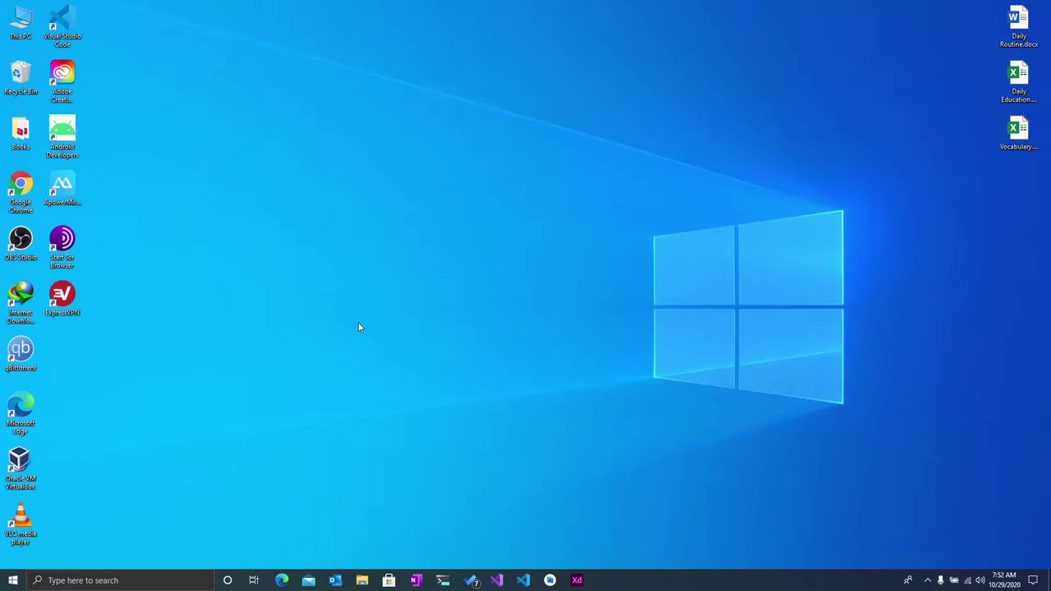
Browse the Start menu's app list, jumping to the W section, and reopen the Start menu.
{"action": "left_click", "coordinate": [13, 580]}
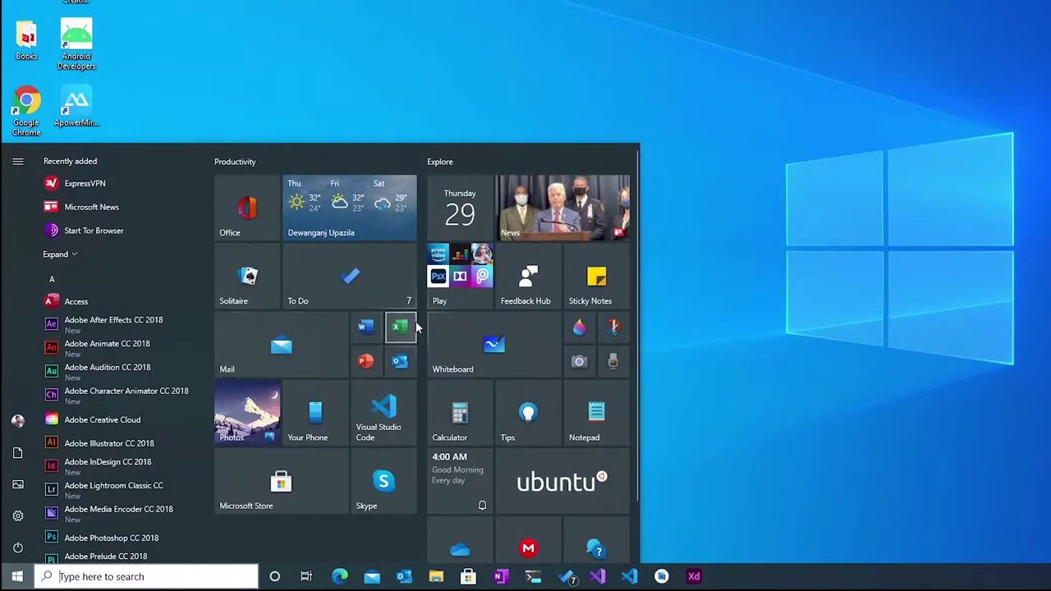
{"action": "left_click", "coordinate": [82, 280]}
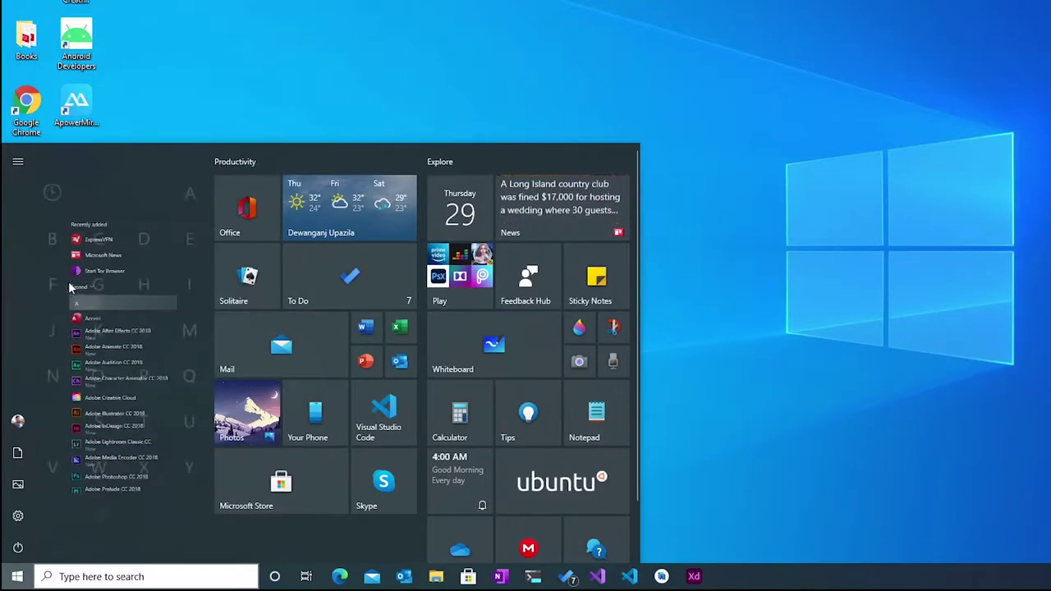
{"action": "left_click", "coordinate": [105, 438]}
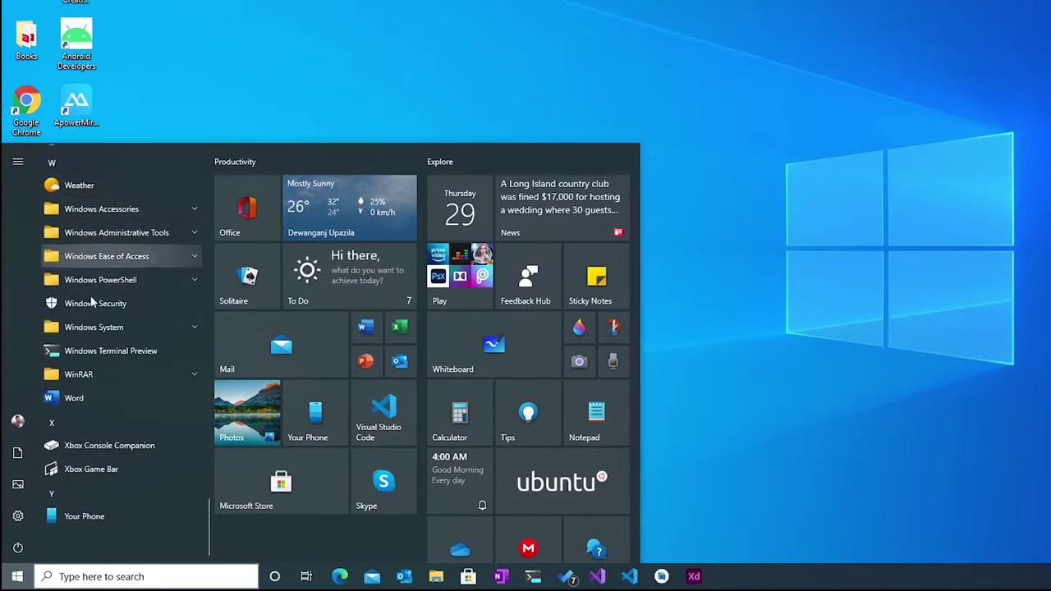
{"action": "scroll", "coordinate": [114, 506], "scroll_direction": "up", "scroll_amount": 4}
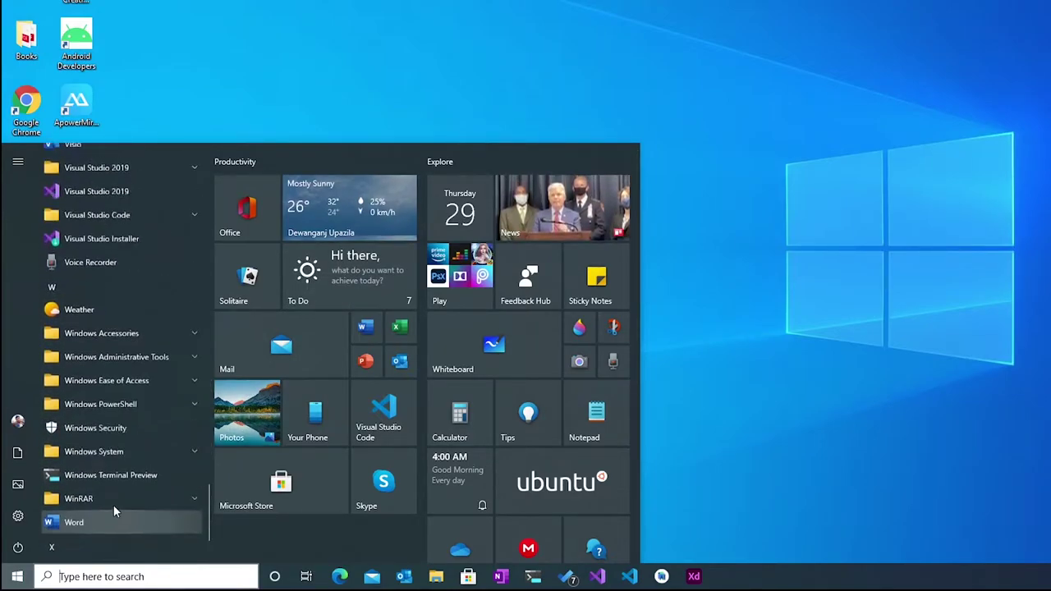
{"action": "scroll", "coordinate": [116, 416], "scroll_direction": "up", "scroll_amount": 5}
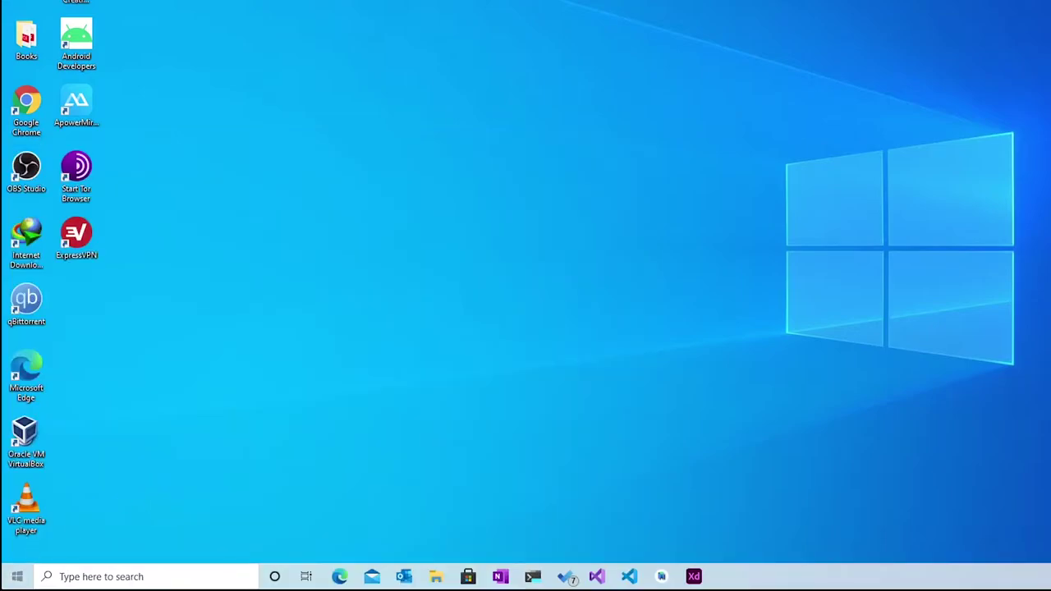
{"action": "left_click", "coordinate": [17, 576]}
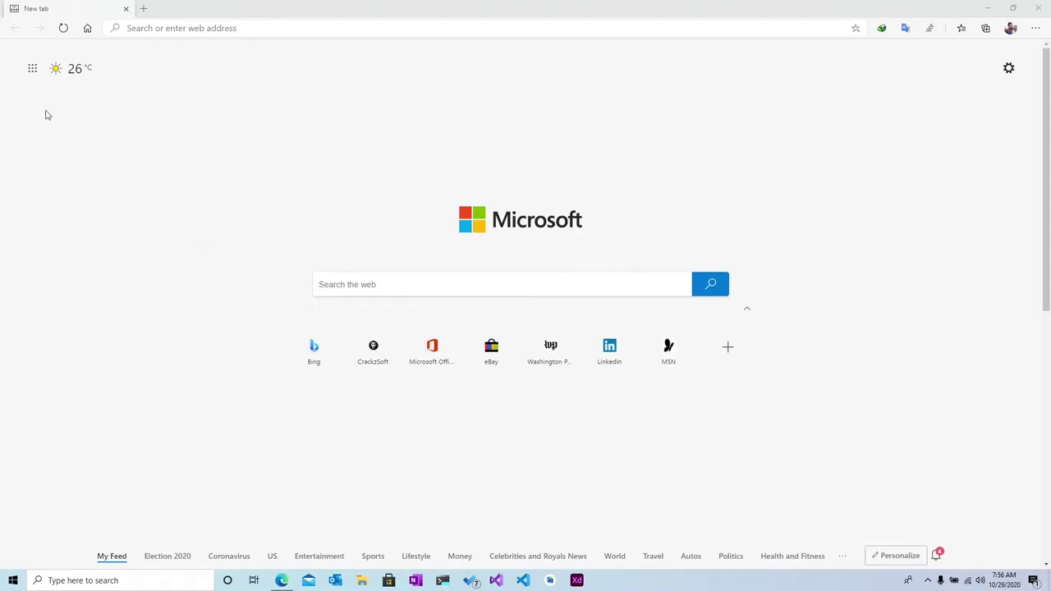
Open the app launcher on the browser's new tab page.
{"action": "left_click", "coordinate": [32, 70]}
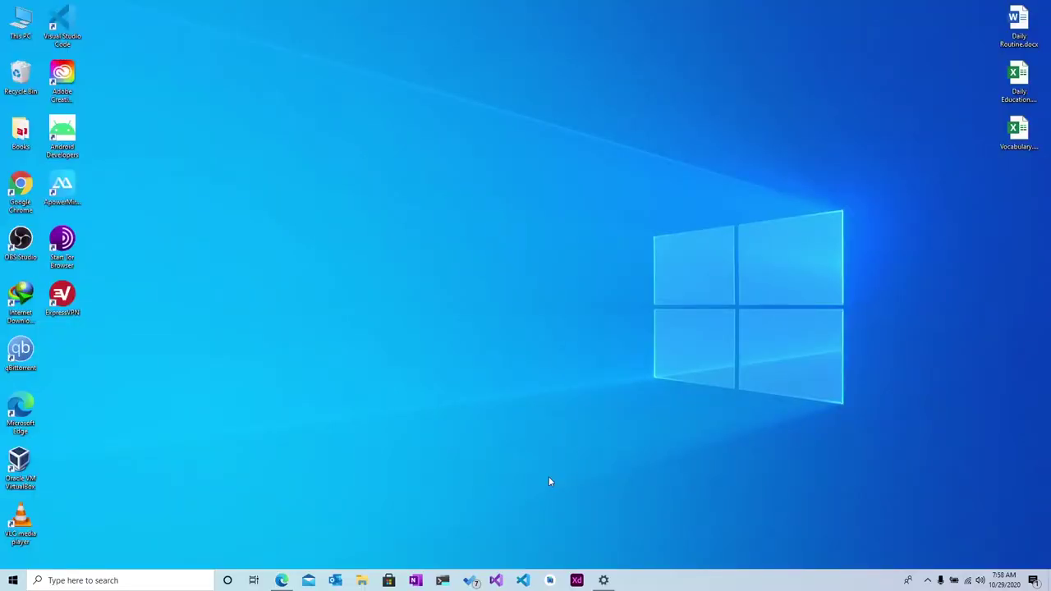
Cycle through the open windows and recent Edge tabs in the task switcher and bring up the Bing tab.
{"action": "key", "text": "alt+Tab"}
{"action": "key", "text": "alt+Tab"}
{"action": "key", "text": "alt+Tab"}
{"action": "key", "text": "alt+Tab"}
{"action": "key", "text": "alt+Tab"}
{"action": "key", "text": "alt+Tab"}
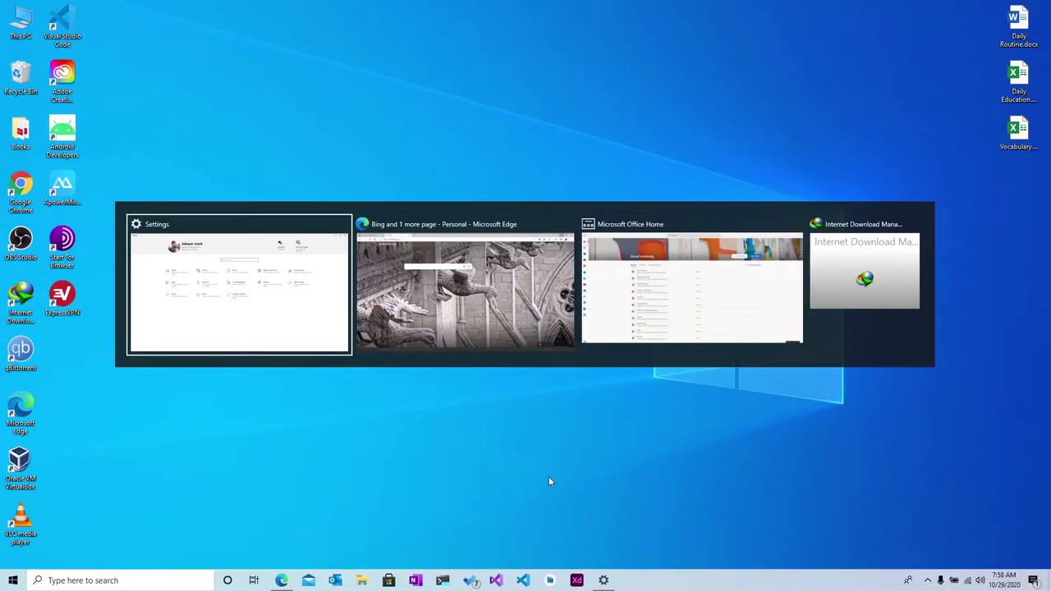
{"action": "key", "text": "alt+Tab"}
{"action": "key", "text": "alt+Tab"}
{"action": "key", "text": "alt+Tab"}
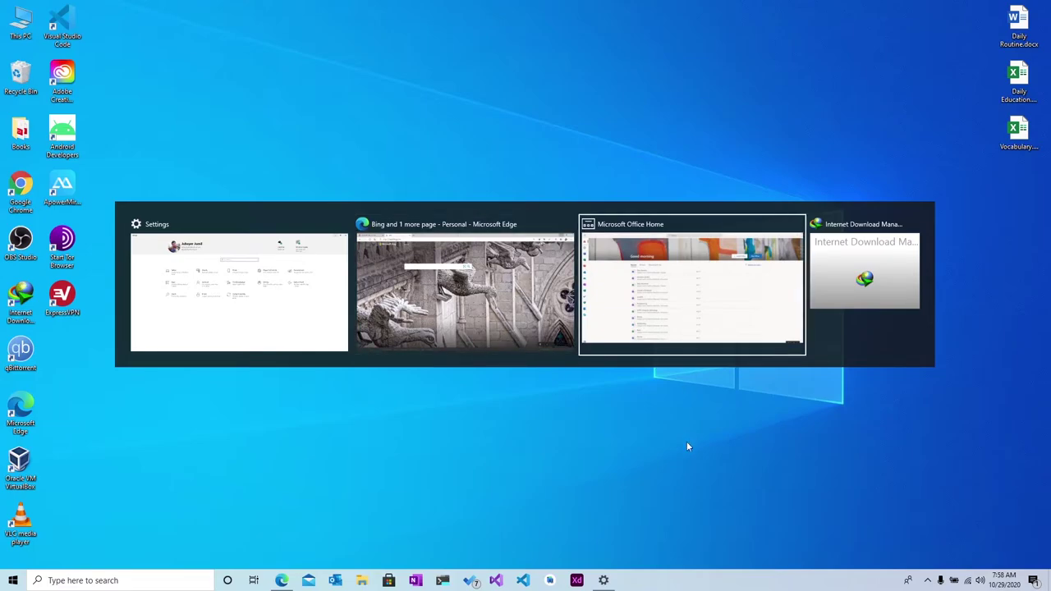
{"action": "key", "text": "alt+Tab"}
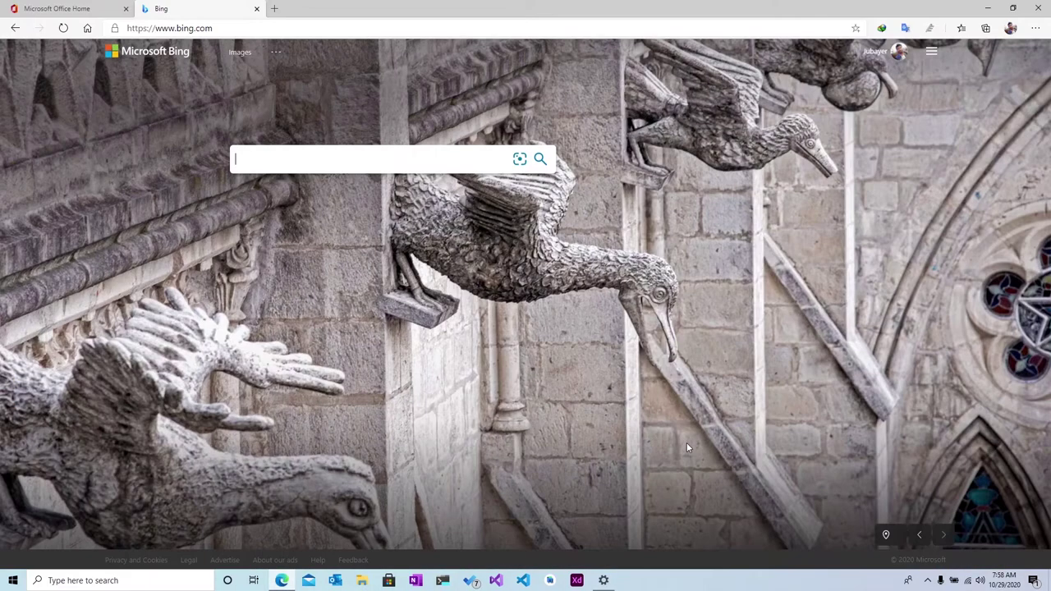
Show the Microsoft Office Home tab and return to the Bing tab through the window switcher.
{"action": "left_click", "coordinate": [94, 7]}
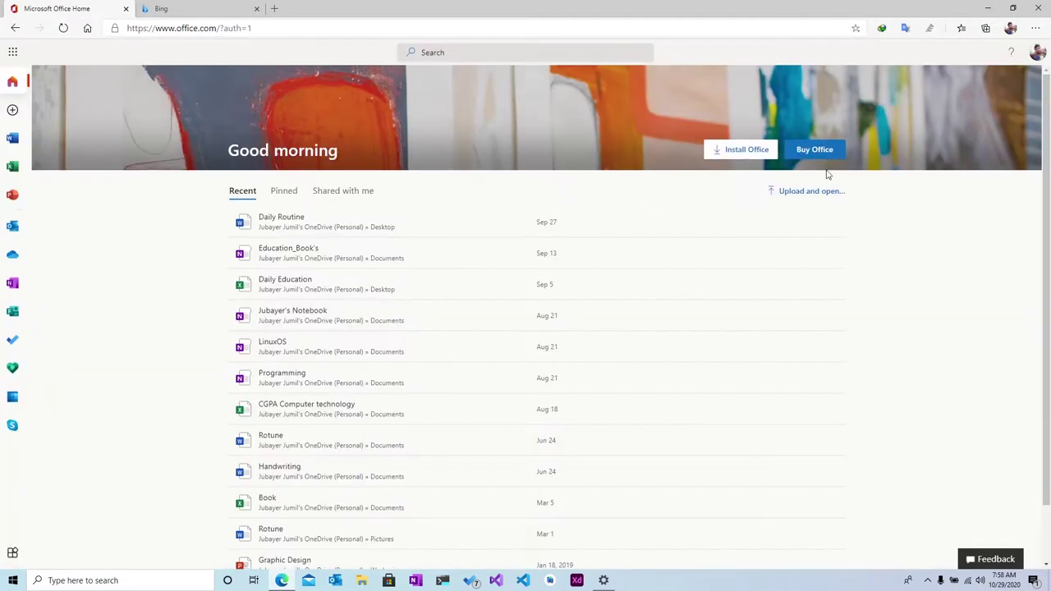
{"action": "key", "text": "alt+Tab"}
{"action": "key", "text": "alt+Tab"}
{"action": "key", "text": "alt+Tab"}
{"action": "key", "text": "alt+Tab"}
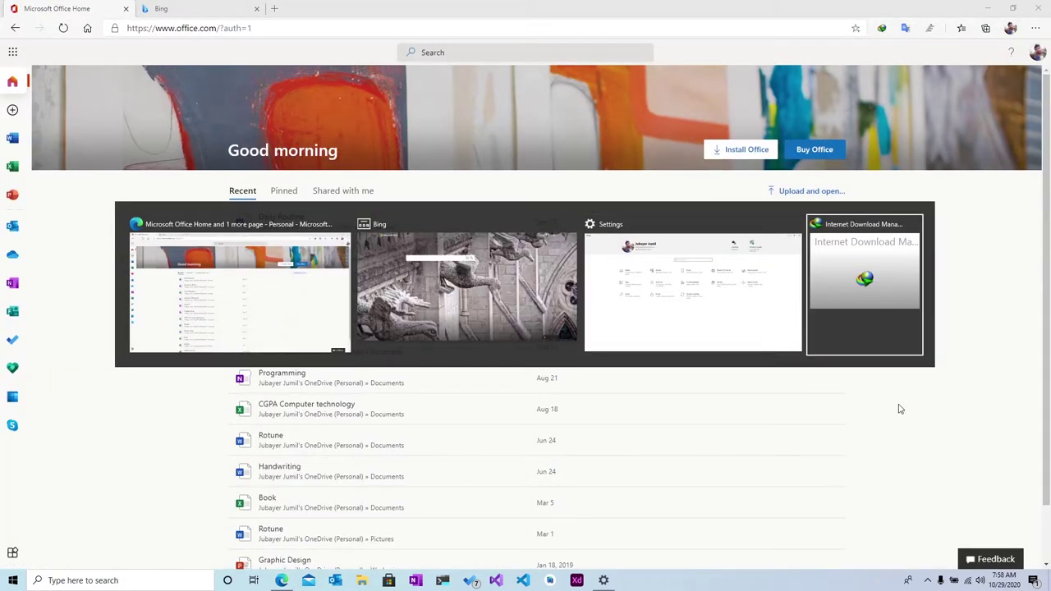
{"action": "key", "text": "alt+Tab"}
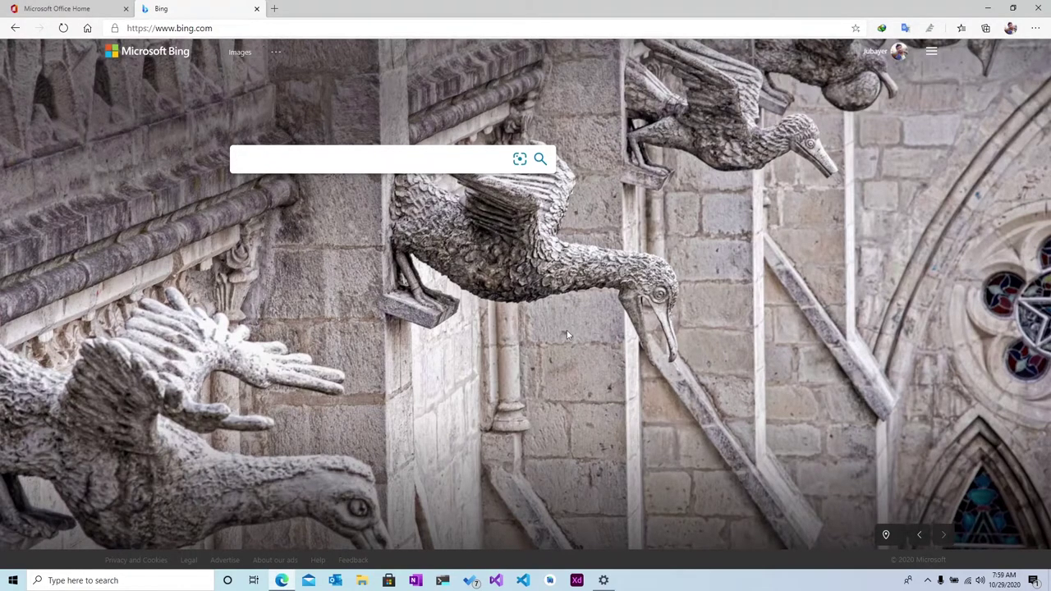
Open the Multitasking page in the System settings and view the options for what Alt + Tab shows.
{"action": "left_click", "coordinate": [604, 580]}
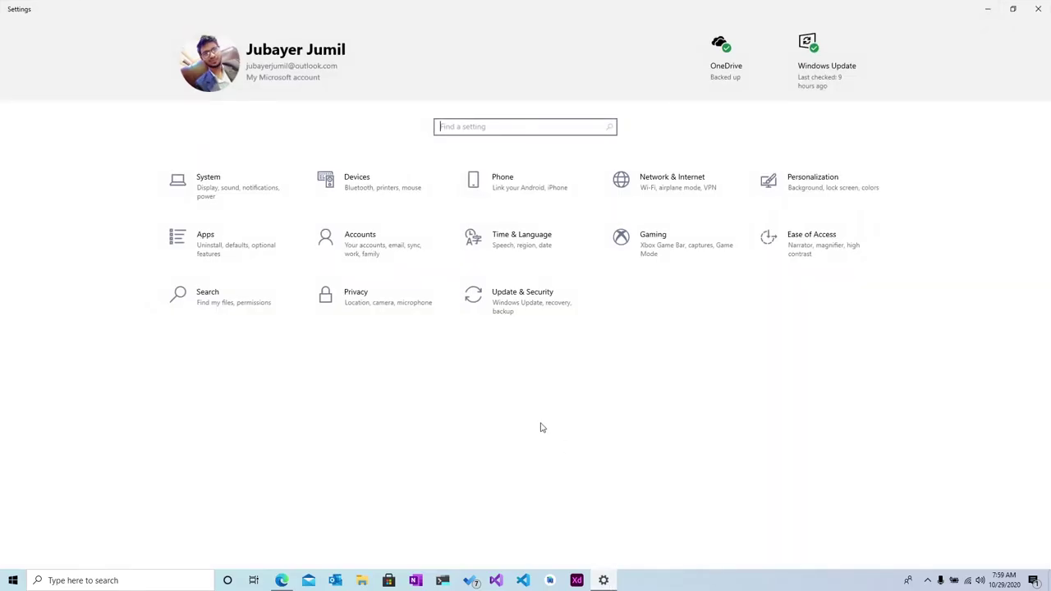
{"action": "left_click", "coordinate": [212, 192]}
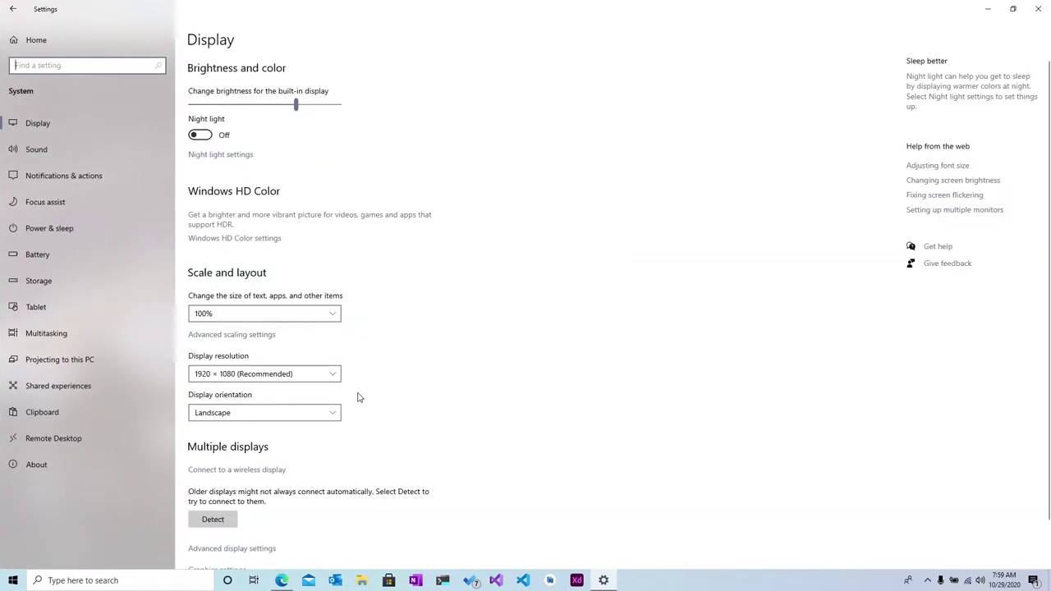
{"action": "left_click", "coordinate": [117, 337]}
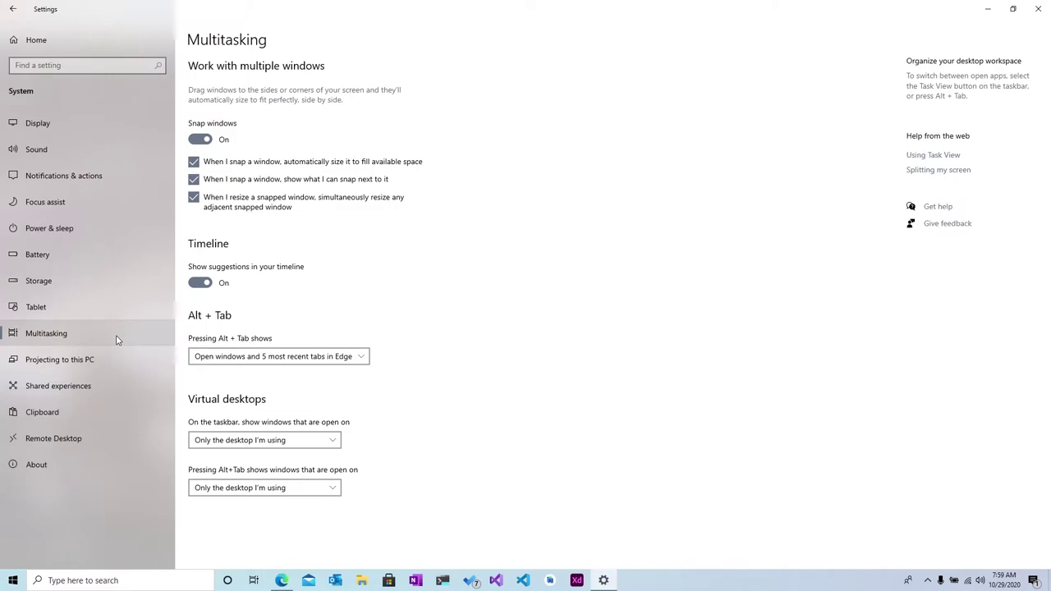
{"action": "left_click", "coordinate": [327, 356]}
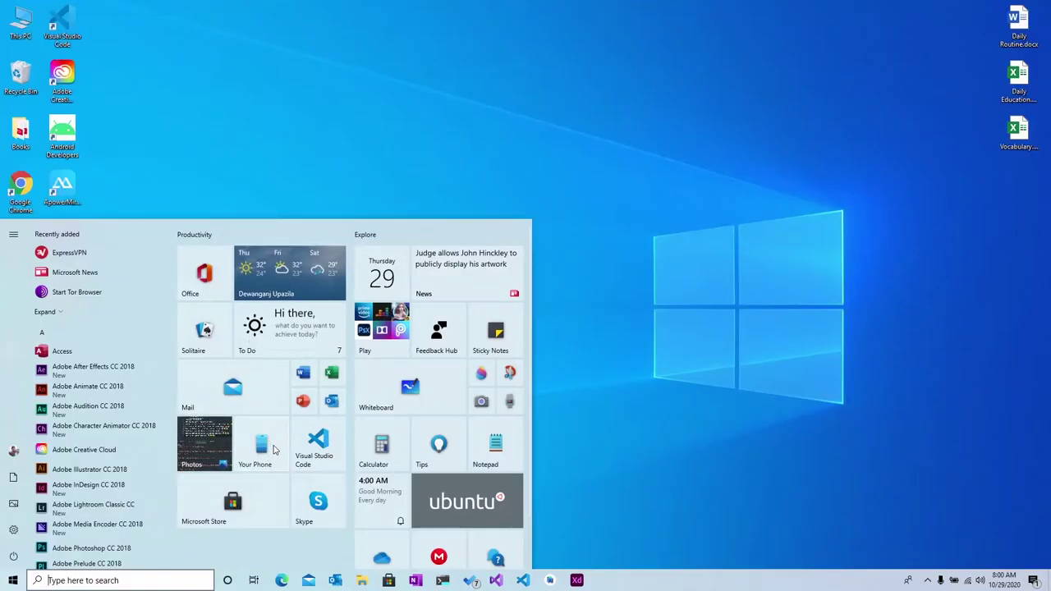
Open Your Phone and review the Apps feature article, including its full list of supported devices.
{"action": "left_click", "coordinate": [274, 450]}
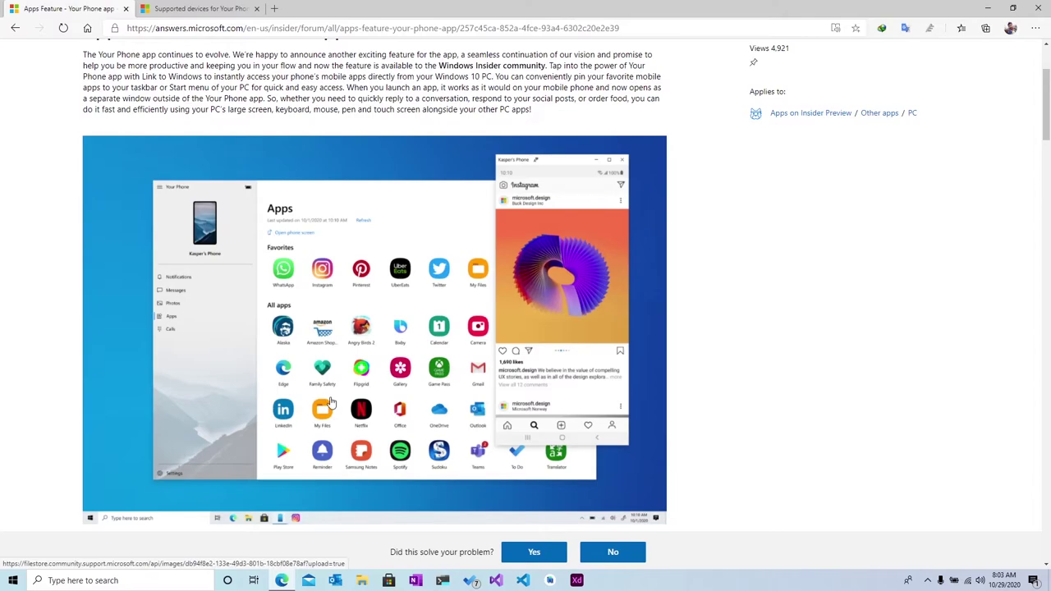
{"action": "scroll", "coordinate": [330, 402], "scroll_direction": "down", "scroll_amount": 8}
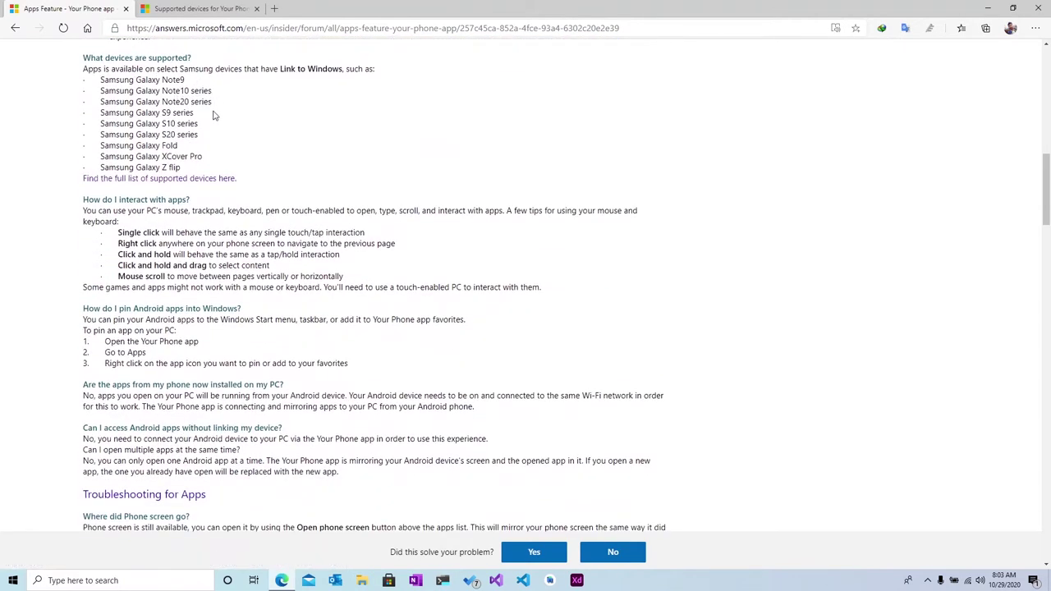
{"action": "left_click", "coordinate": [161, 180]}
{"action": "scroll", "coordinate": [451, 404], "scroll_direction": "down", "scroll_amount": 10}
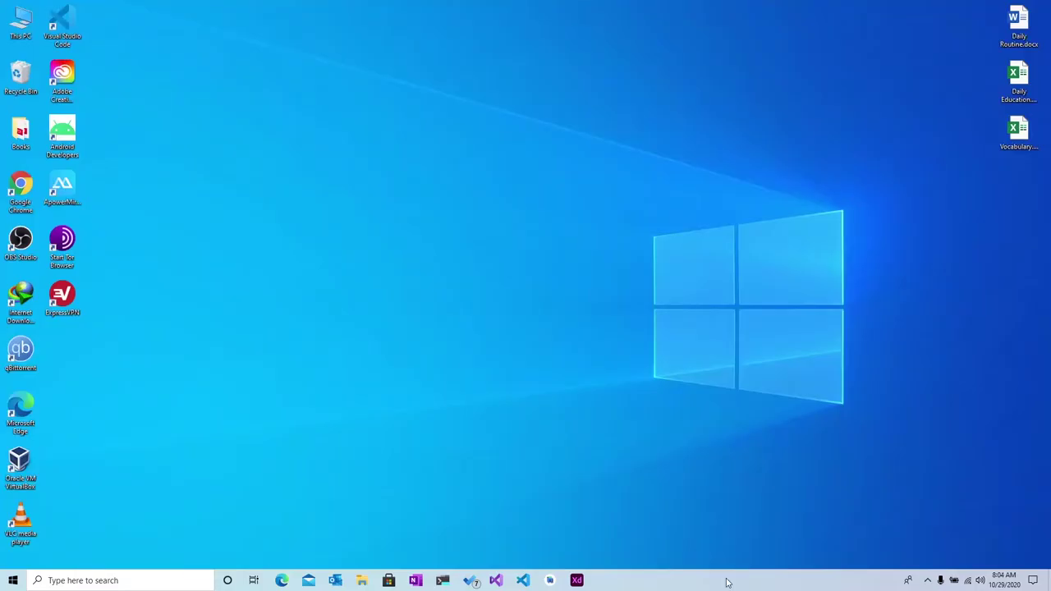
View the taskbar's context options, and open and close the notification center.
{"action": "right_click", "coordinate": [726, 582]}
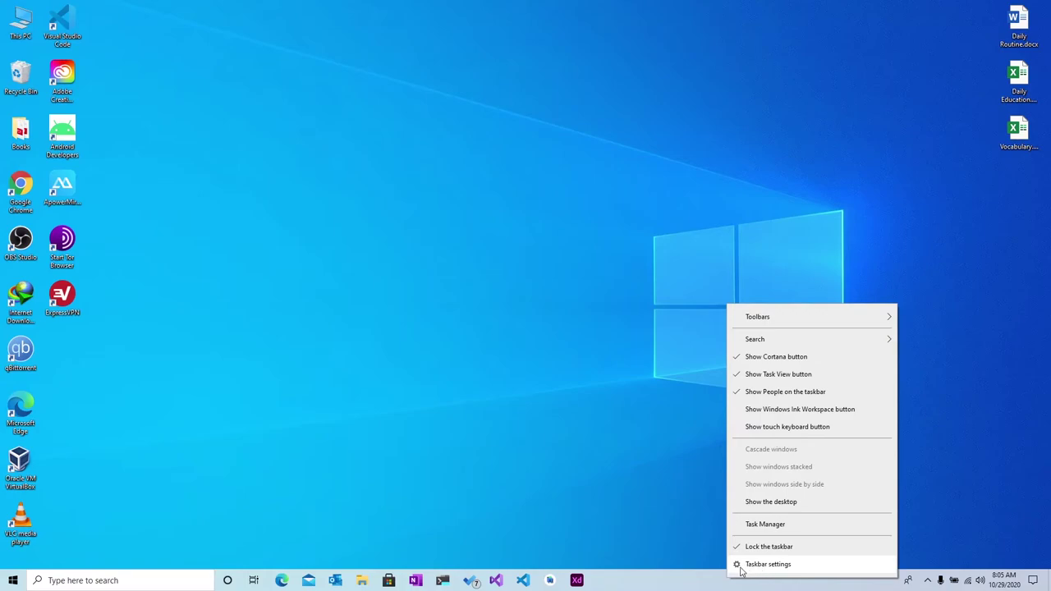
{"action": "left_click", "coordinate": [1037, 579]}
{"action": "left_click", "coordinate": [1036, 579]}
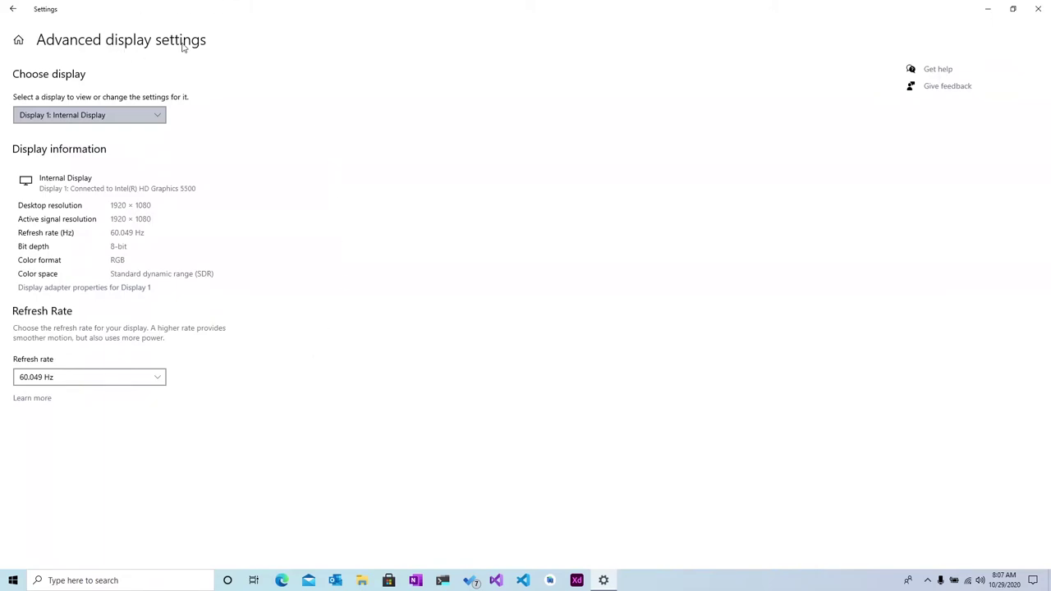
Examine the refresh rates offered for Display 1 in the Advanced display settings.
{"action": "left_click", "coordinate": [163, 385]}
{"action": "left_click", "coordinate": [234, 377]}
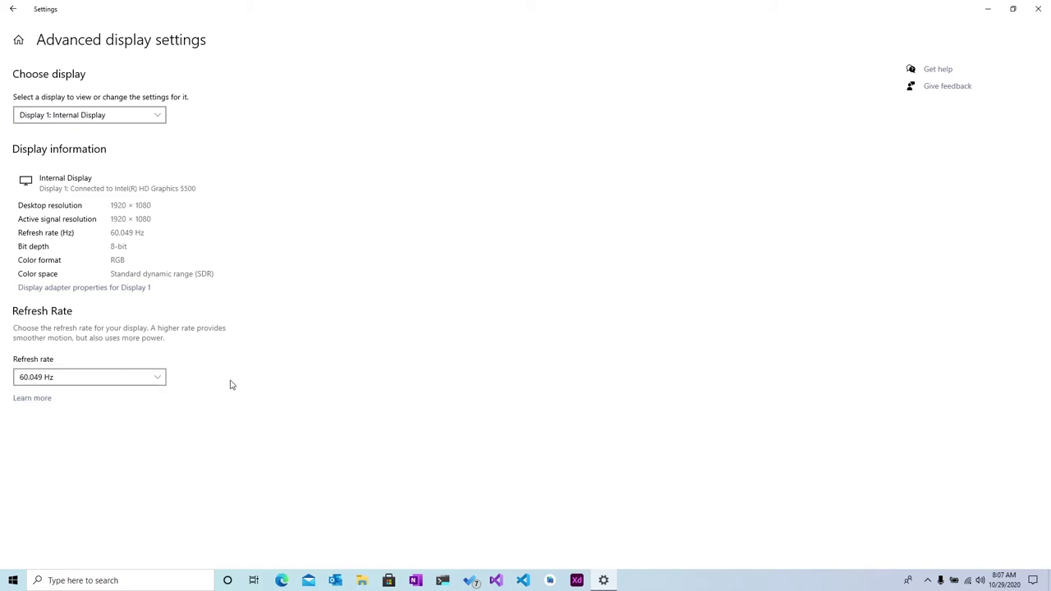
{"action": "left_click", "coordinate": [159, 382]}
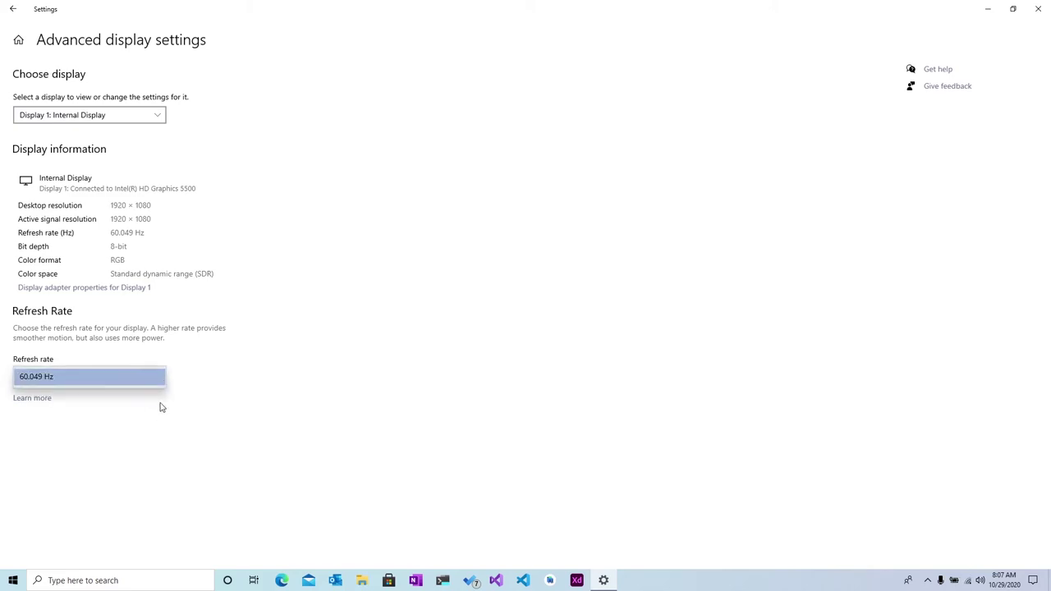